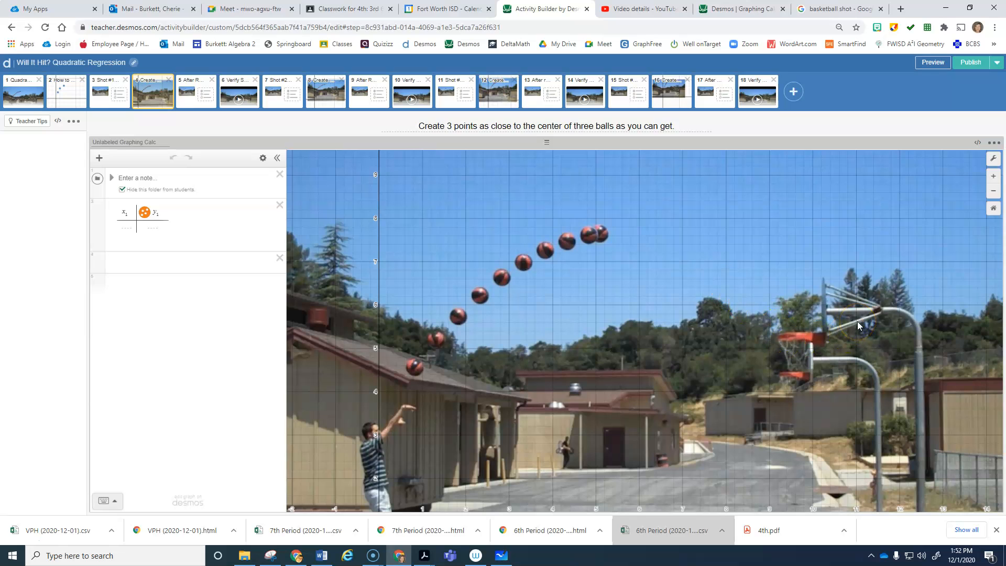
# Step: With a yellow pen, circle "Create 3 points" and trace the ball's path from the first ball to the hoop
pyautogui.click(895, 27)
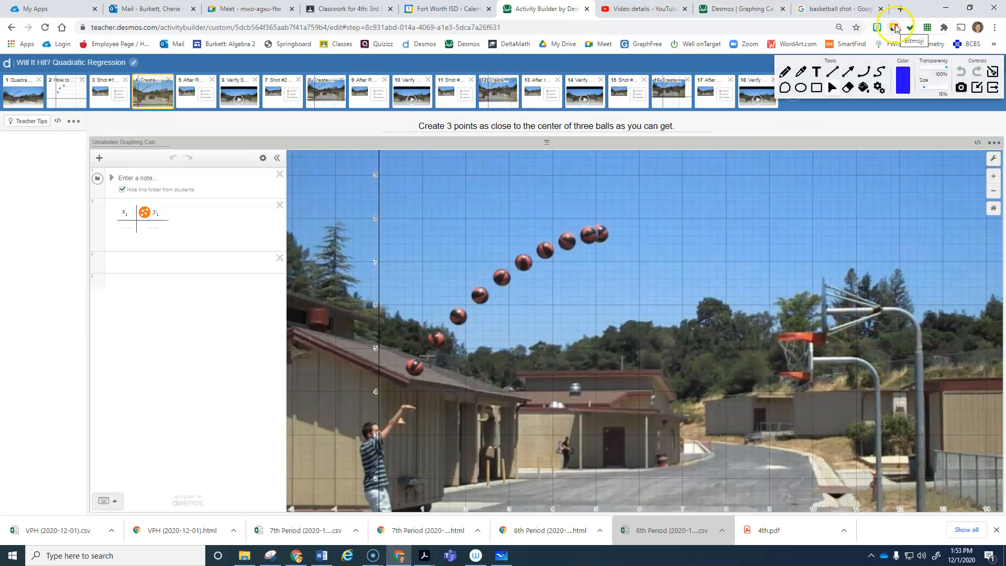
pyautogui.click(785, 72)
pyautogui.click(902, 79)
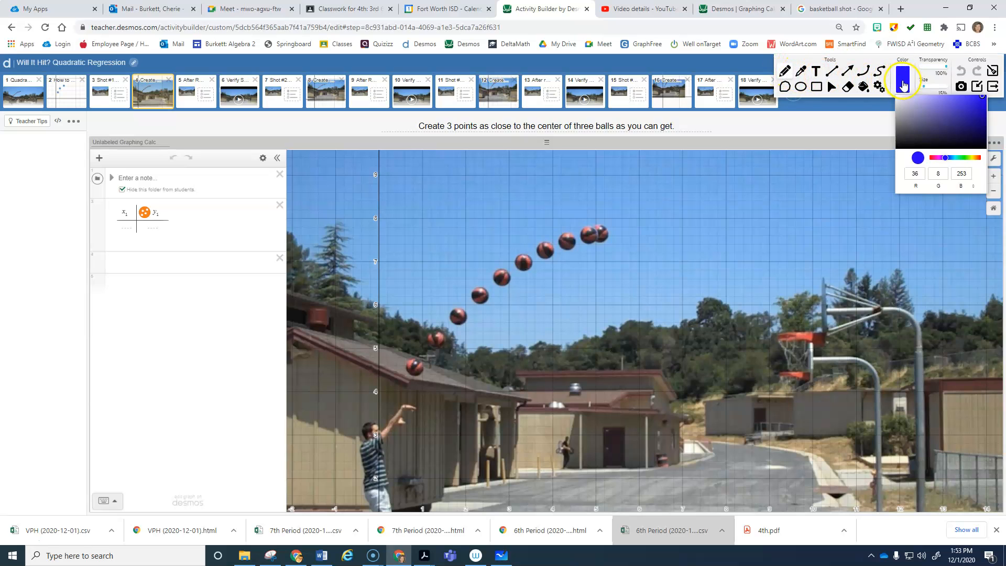
pyautogui.click(974, 157)
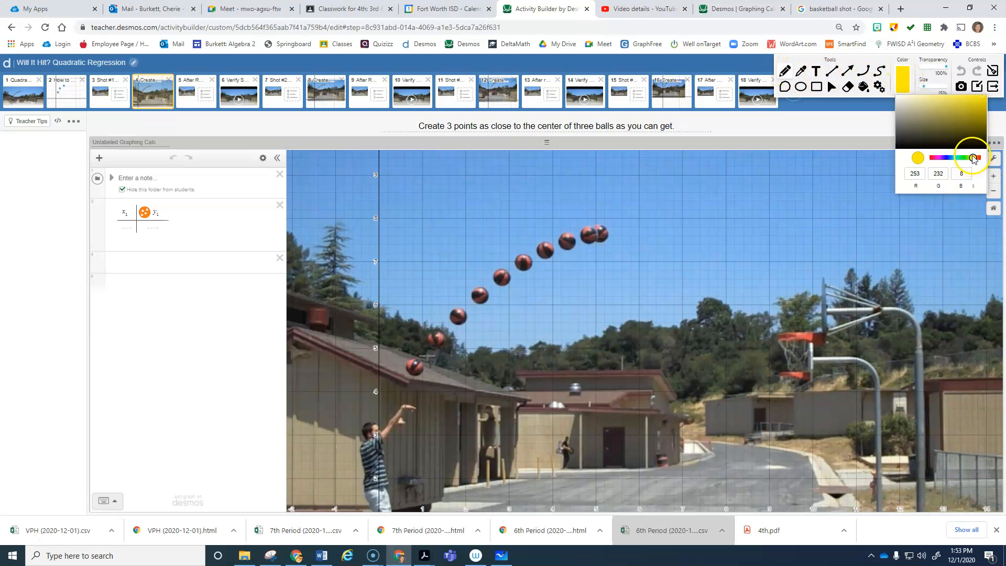
pyautogui.click(785, 73)
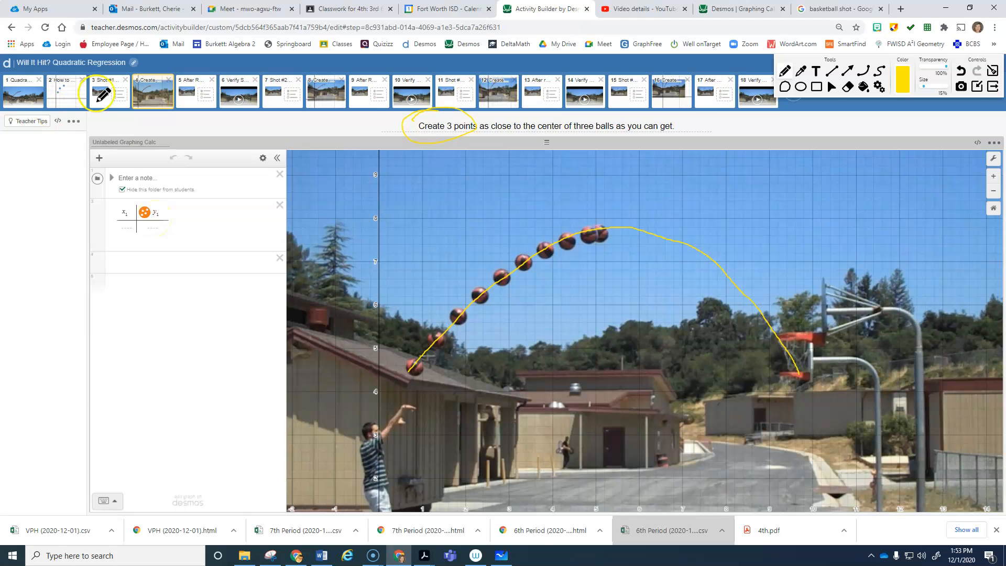
# Step: Open slide 2, "How to do a Regression", and erase all yellow pen annotations from the screen
pyautogui.click(832, 87)
pyautogui.click(65, 92)
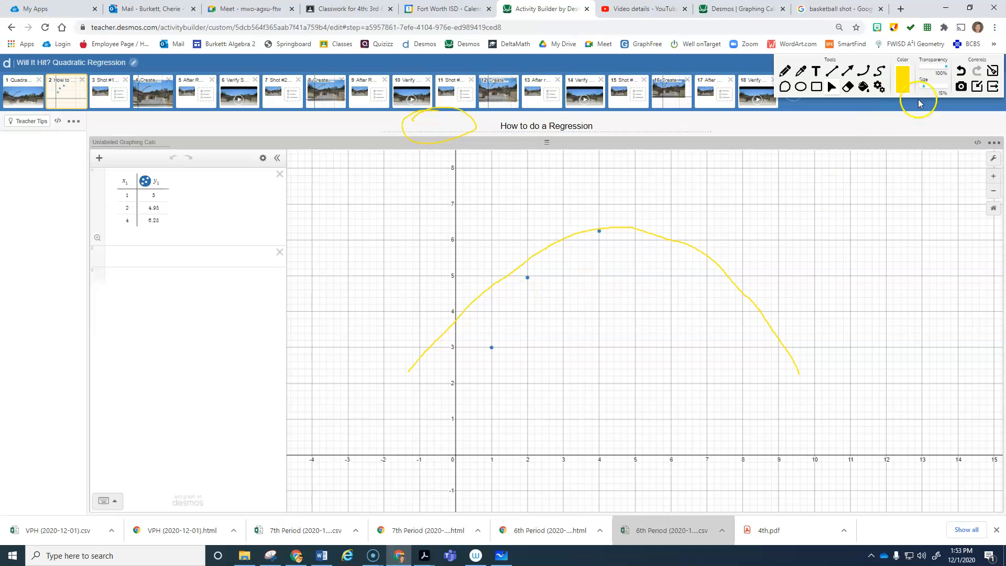
pyautogui.click(994, 88)
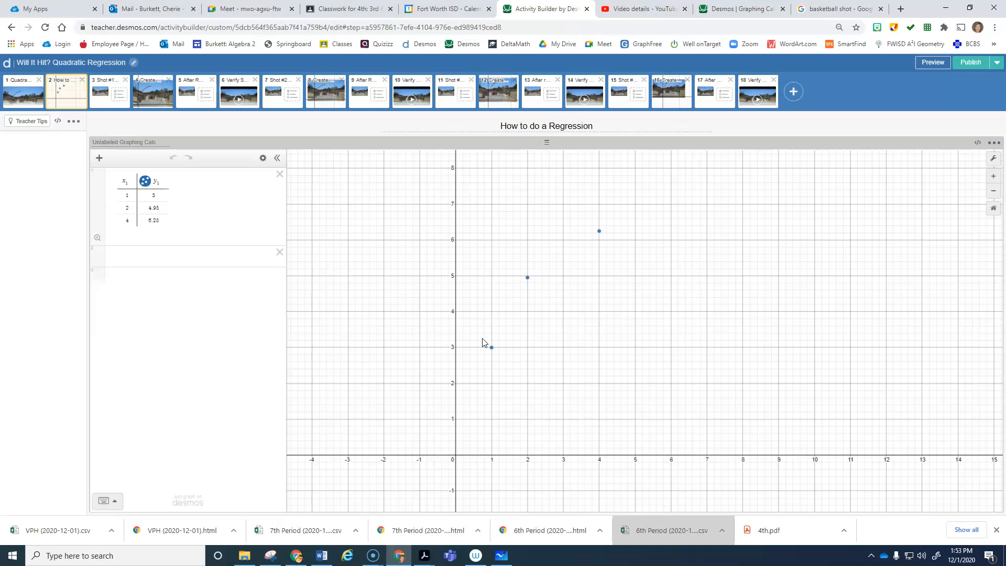
pyautogui.click(895, 30)
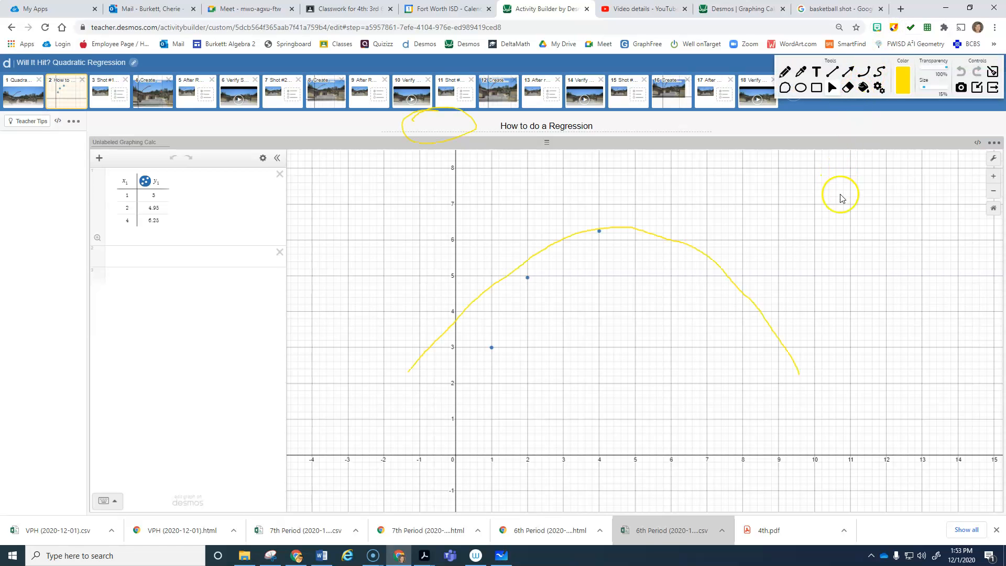
pyautogui.click(993, 73)
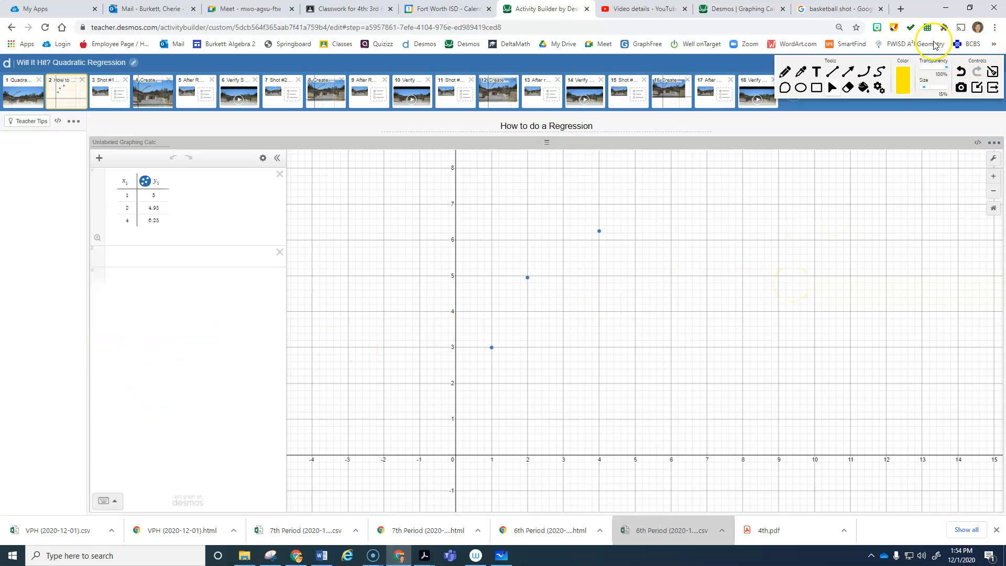
# Step: Change the pen colour to orange and circle each of the three plotted points on the graph
pyautogui.click(902, 78)
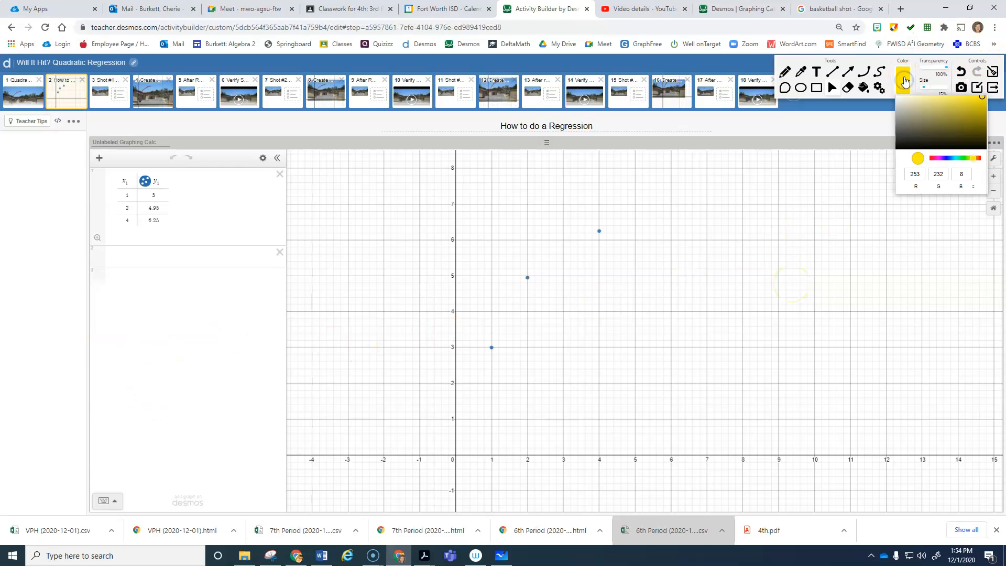
pyautogui.click(976, 157)
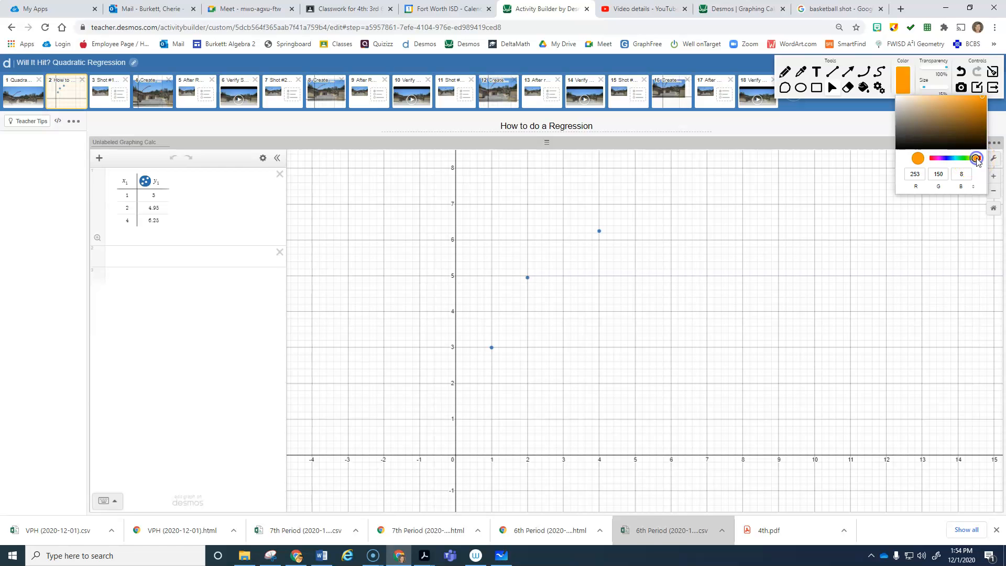
pyautogui.click(784, 72)
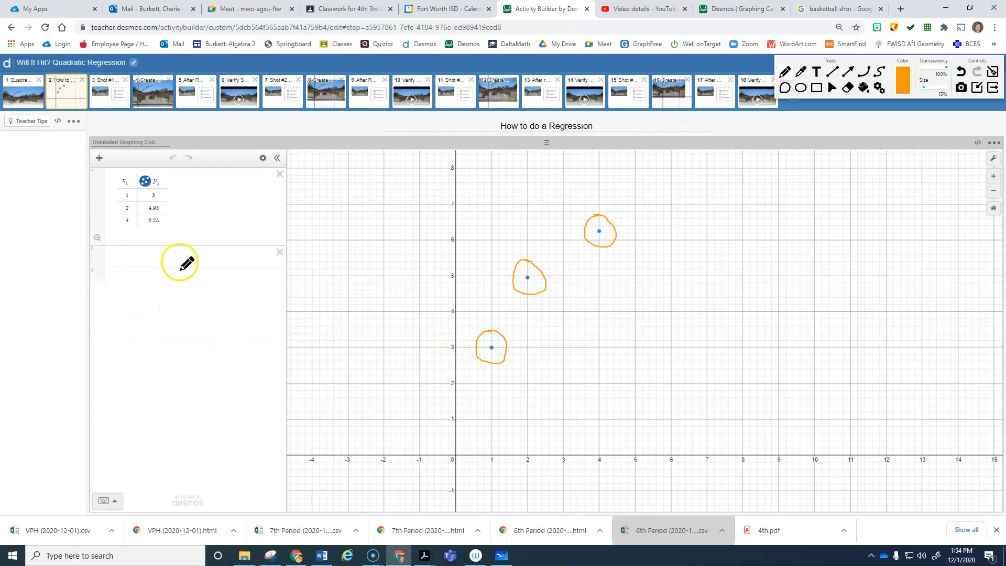
# Step: Start a regression in the empty expression line below the table with y₁ followed by the tilde symbol
pyautogui.click(833, 91)
pyautogui.click(125, 254)
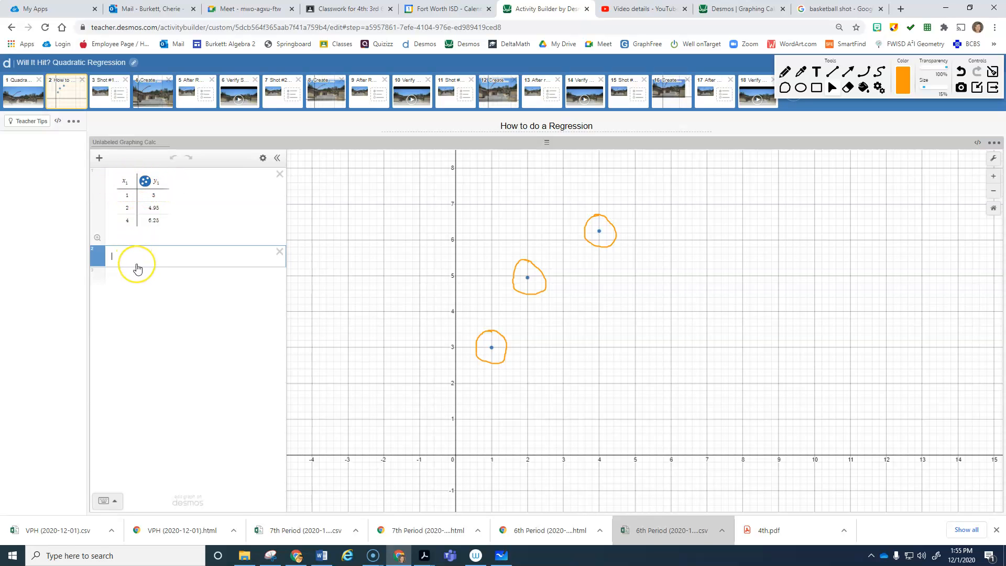
pyautogui.write('1')
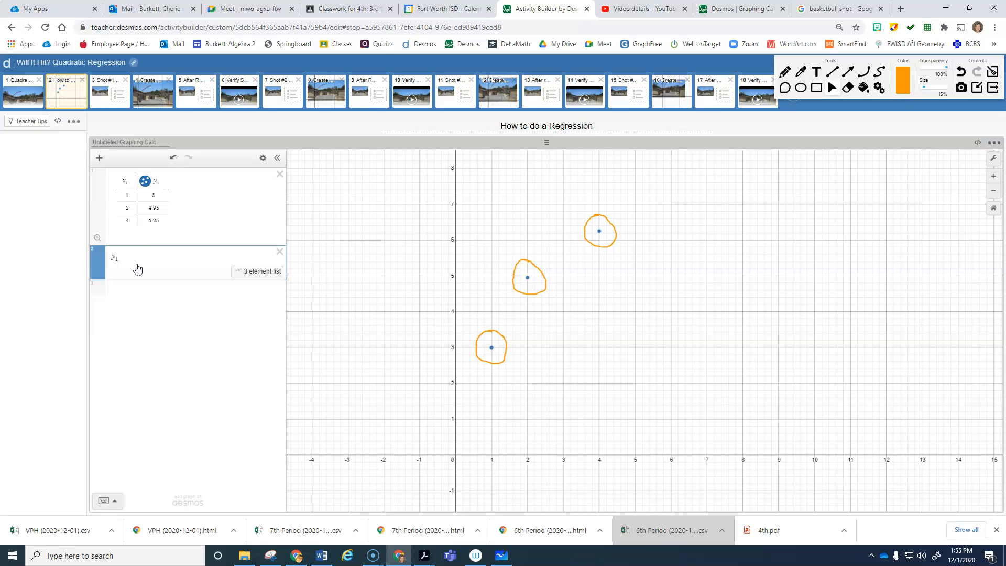
pyautogui.click(105, 503)
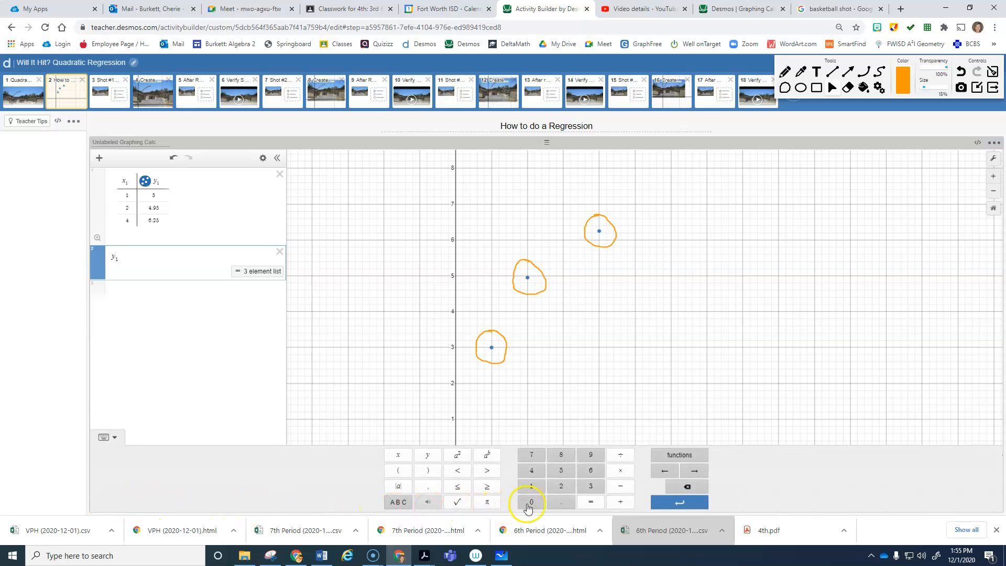
pyautogui.click(395, 504)
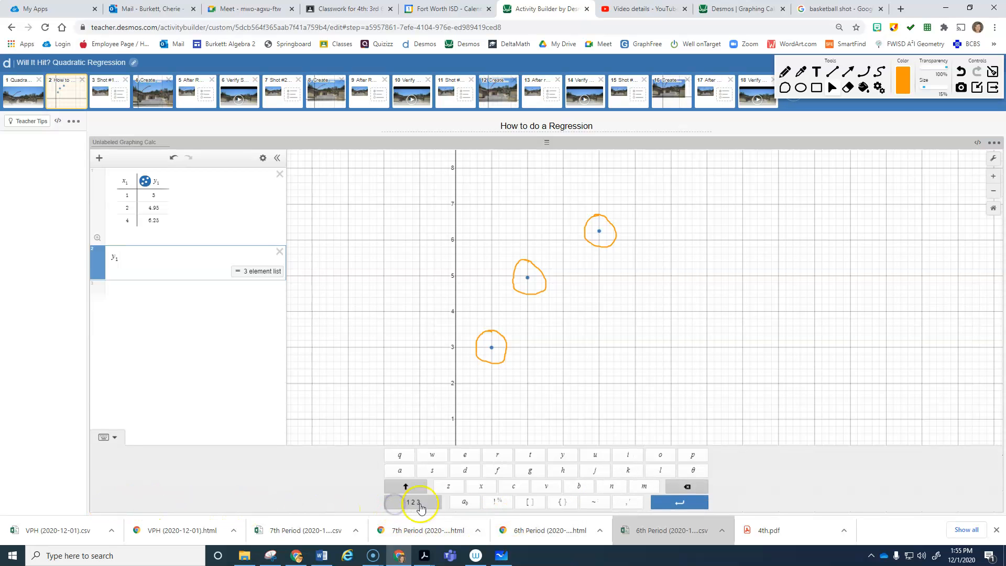
pyautogui.click(600, 505)
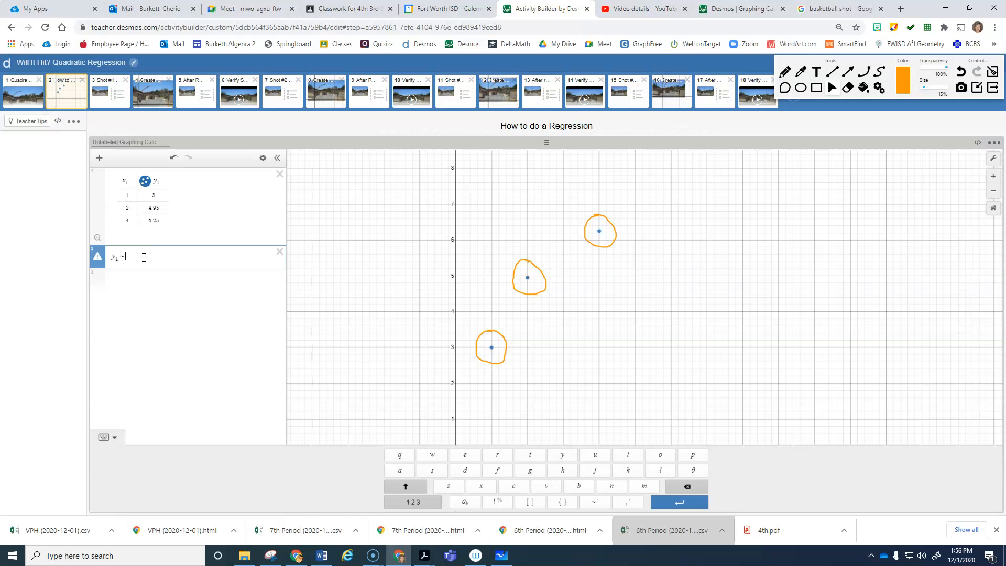
# Step: Complete the regression model with the quadratic expression ax₁² + bx₁ + c
pyautogui.write('a')
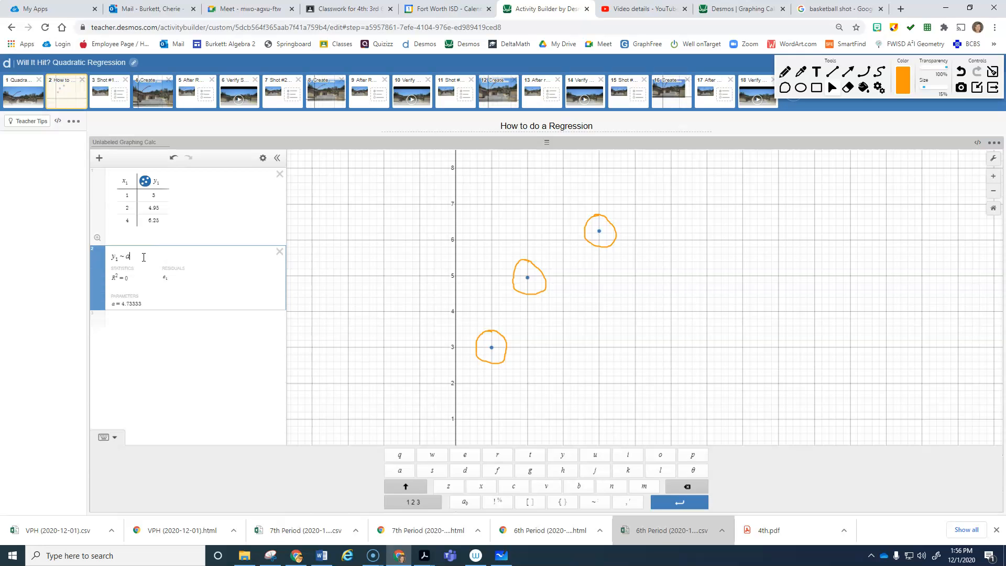
pyautogui.write('x')
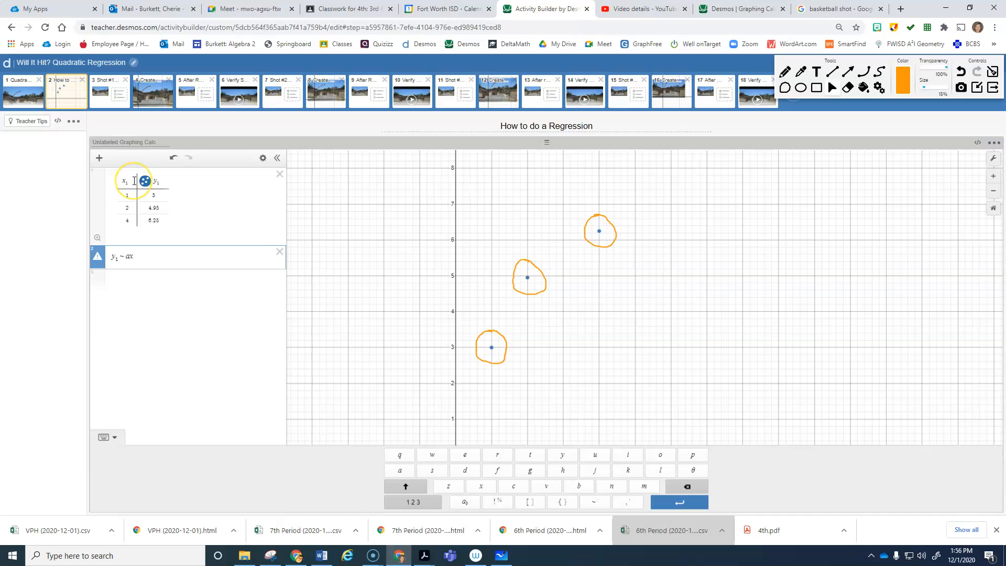
pyautogui.write('_1')
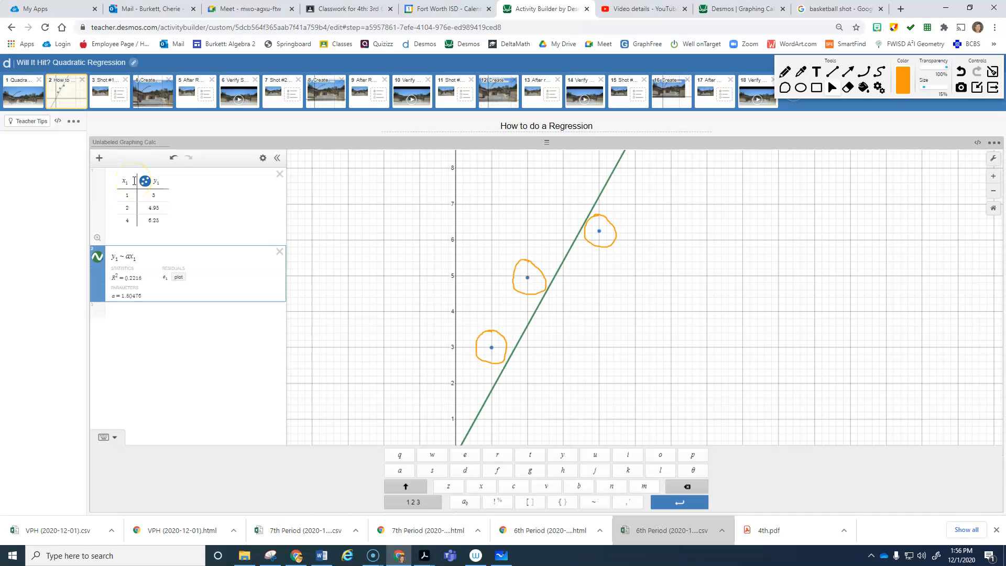
pyautogui.write('^2')
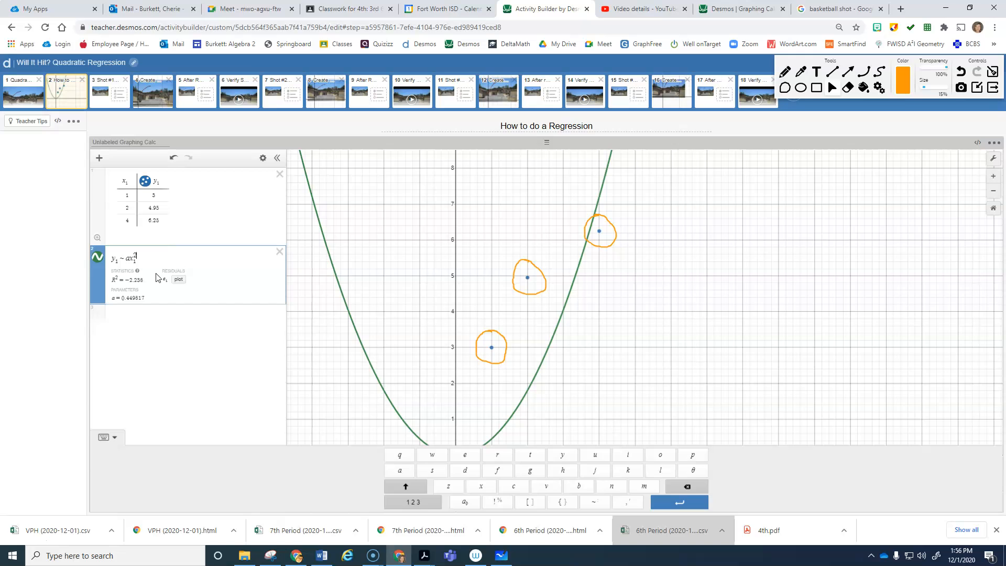
pyautogui.press('Right')
pyautogui.write('+ bx')
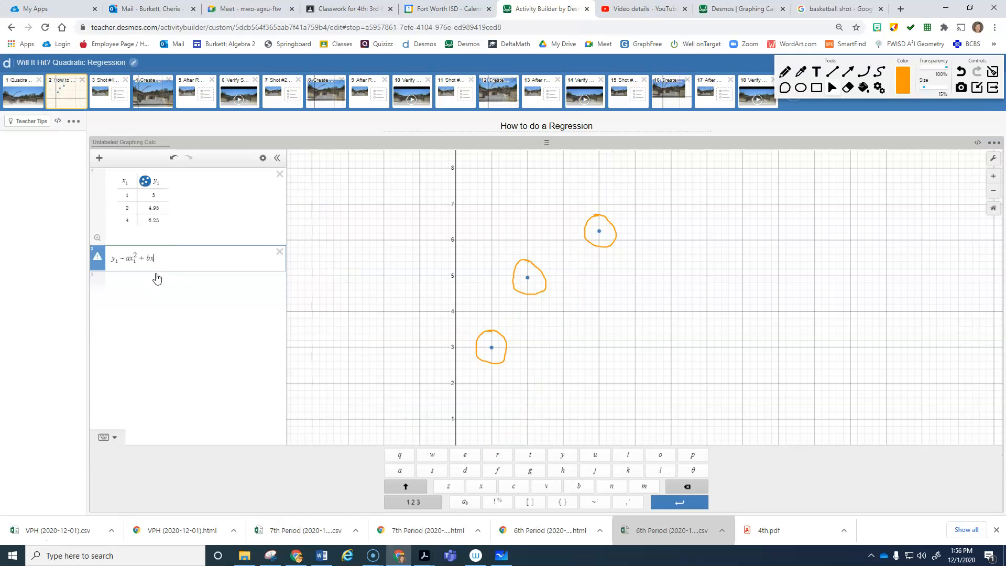
pyautogui.write('_1 ')
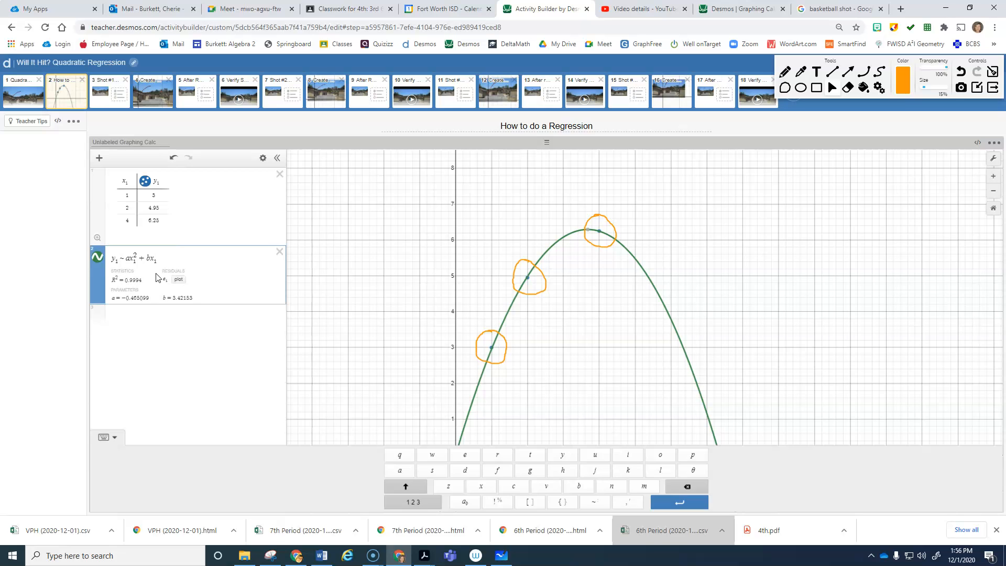
pyautogui.write('+ c')
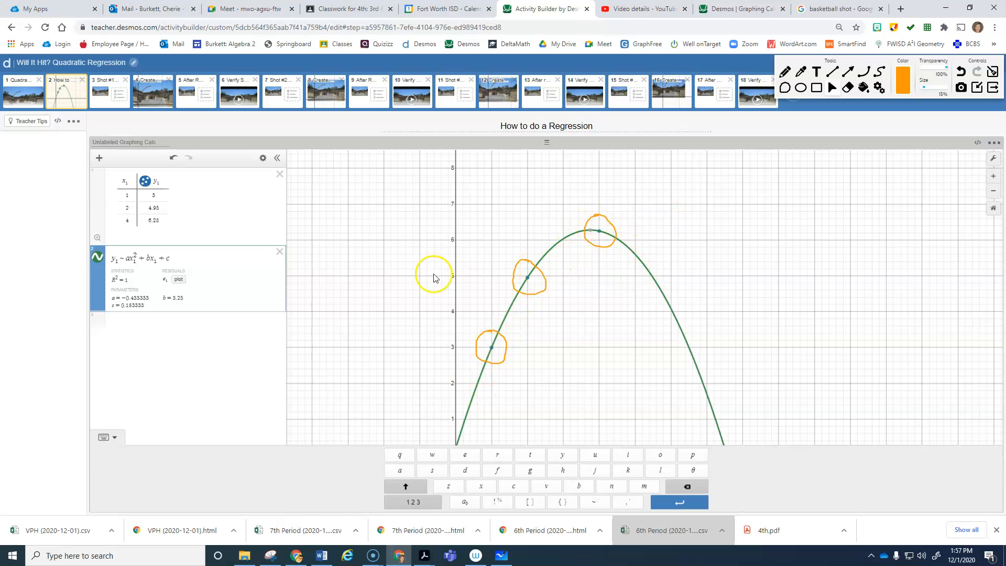
# Step: Look at slide 4 with the basketball shot, and return to slide 2 to review the regression formula and its parameters
pyautogui.click(156, 95)
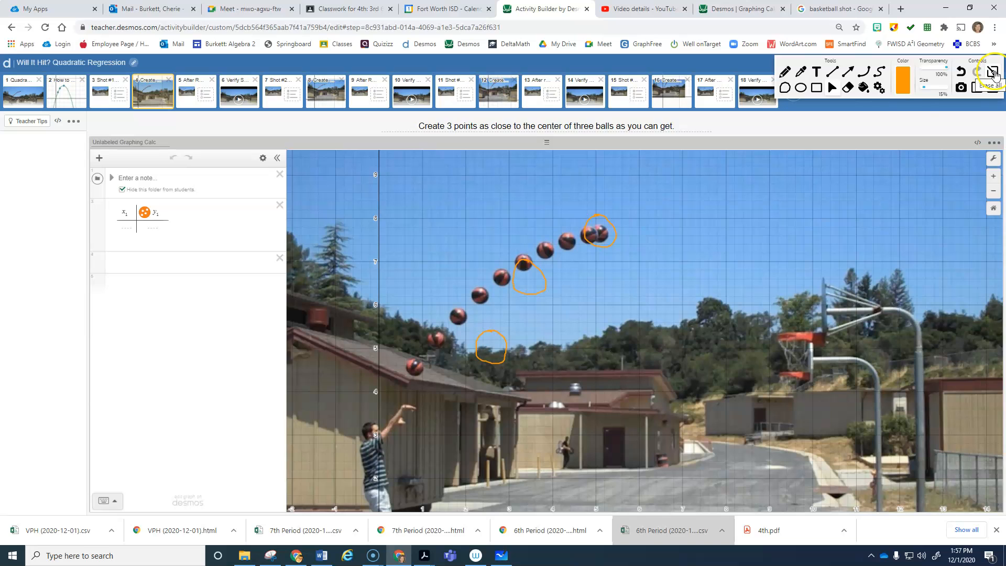
pyautogui.moveTo(601, 239); pyautogui.dragTo(607, 226)
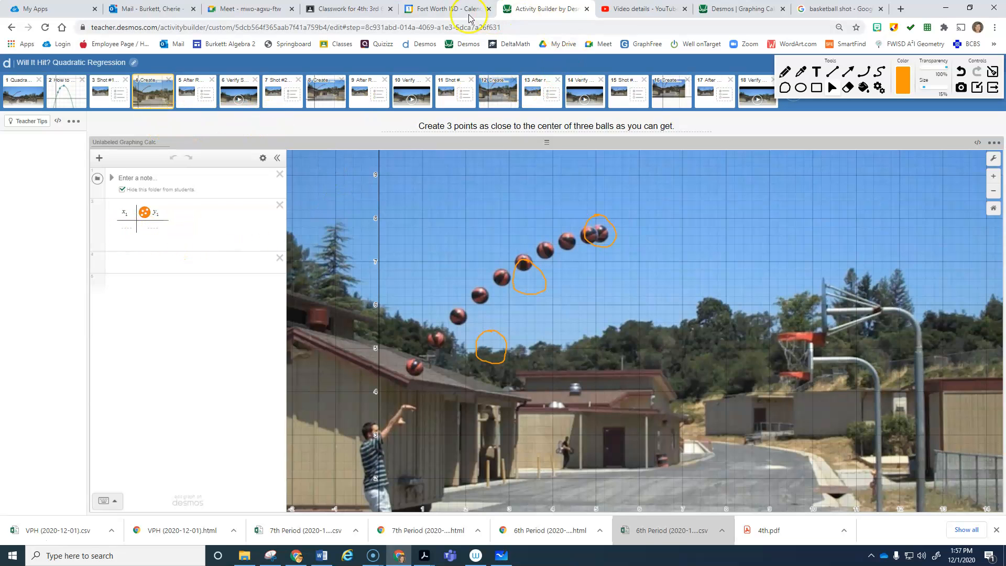
pyautogui.click(74, 95)
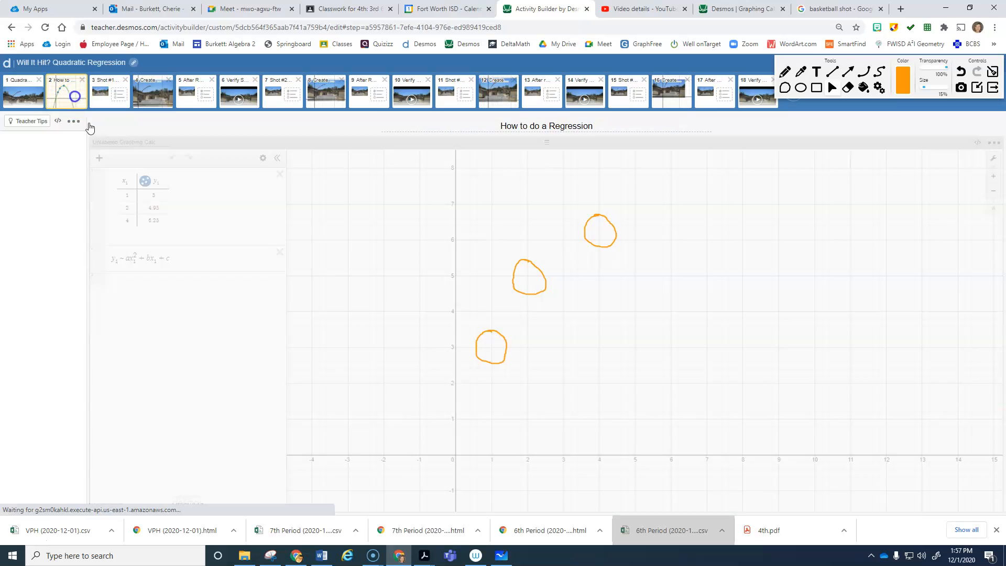
pyautogui.click(112, 258)
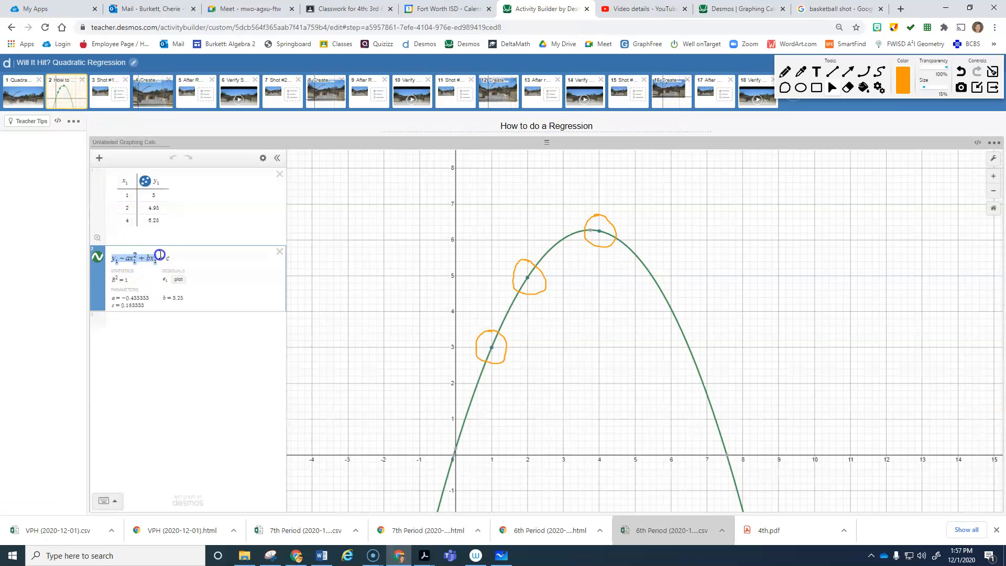
pyautogui.click(202, 259)
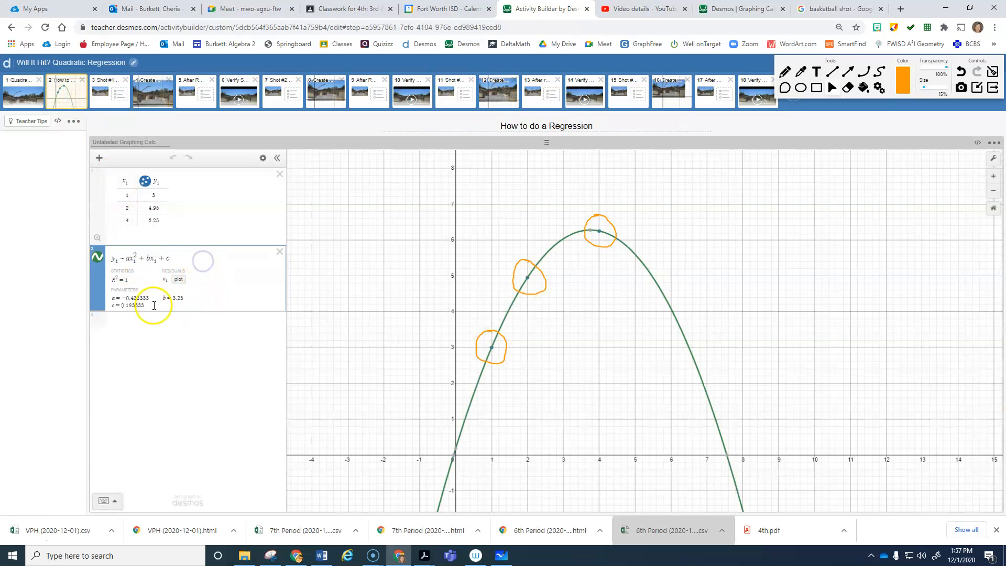
# Step: Write out the fitted equation y = −.433x² + 3.25x + .1833 in the empty expression line below the regression
pyautogui.click(120, 320)
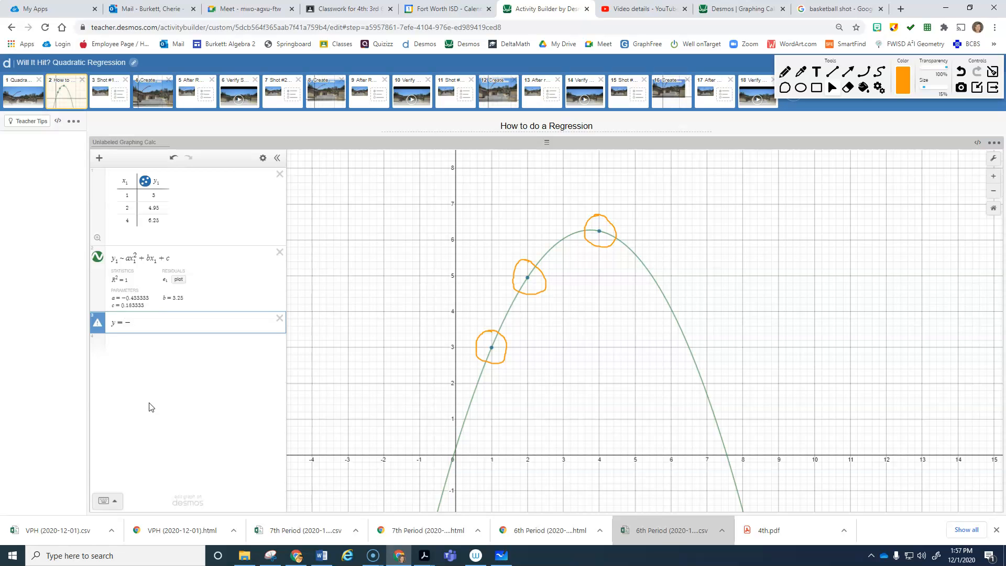
pyautogui.write('.43')
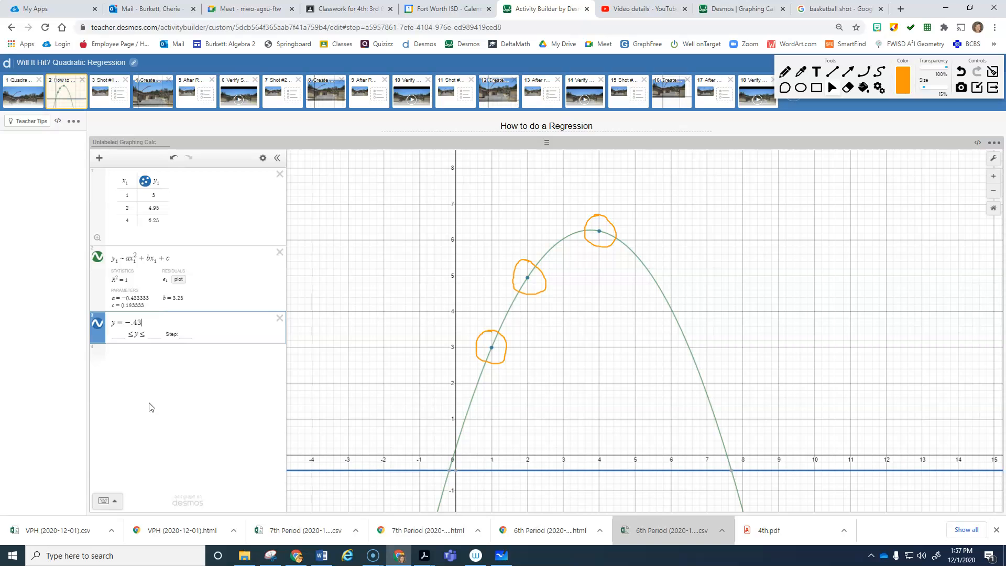
pyautogui.write('3x')
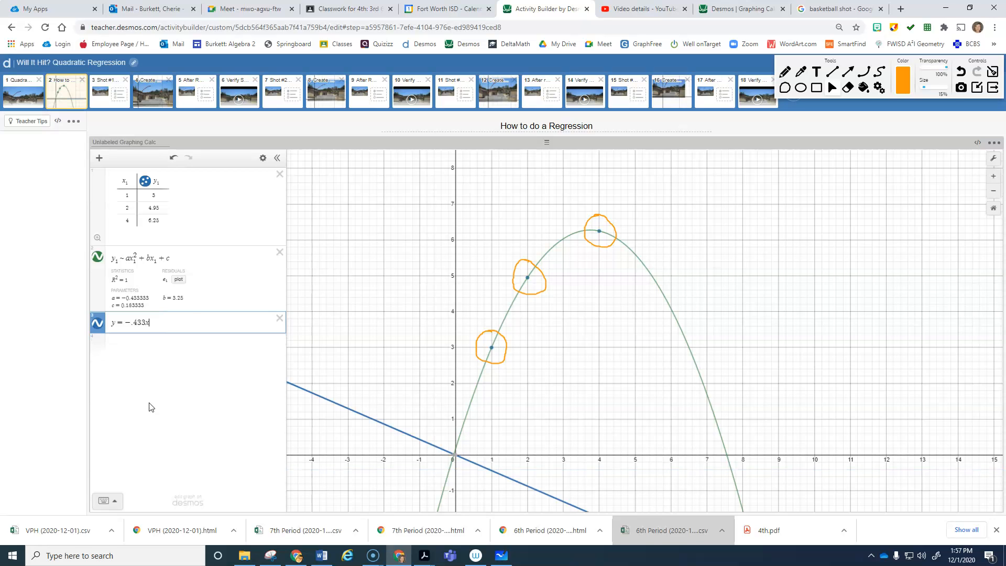
pyautogui.write('^2 ')
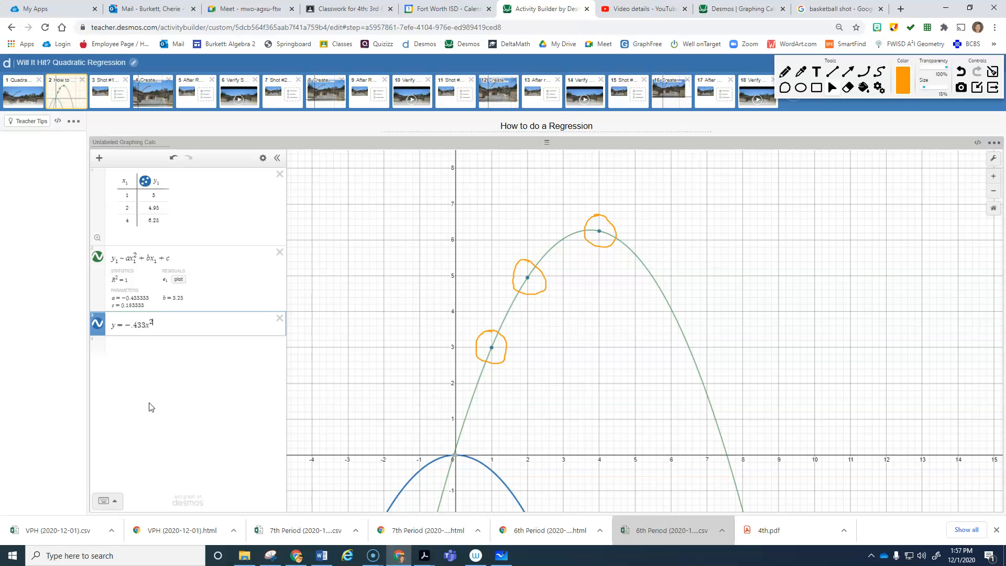
pyautogui.write('+ 3')
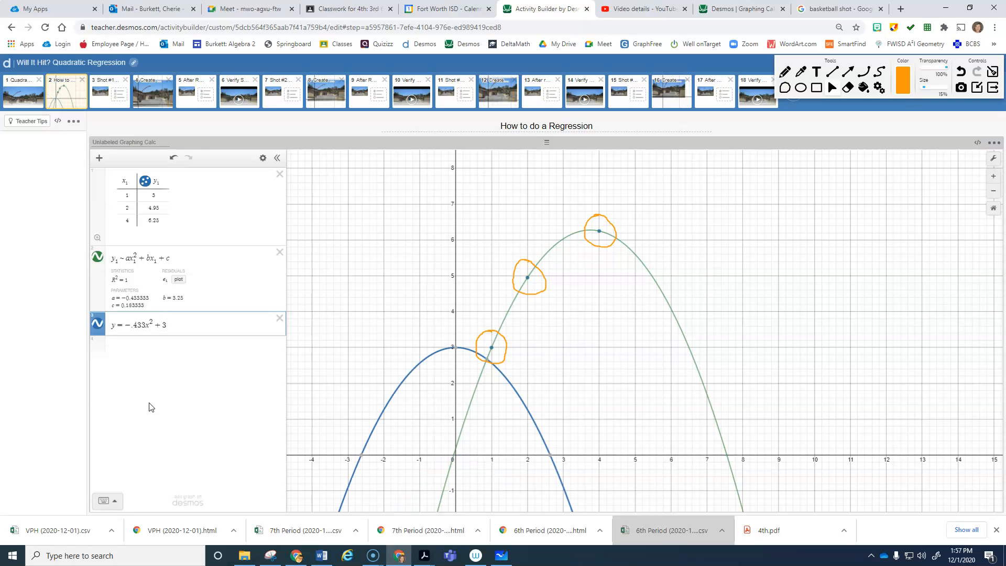
pyautogui.write('.25 ')
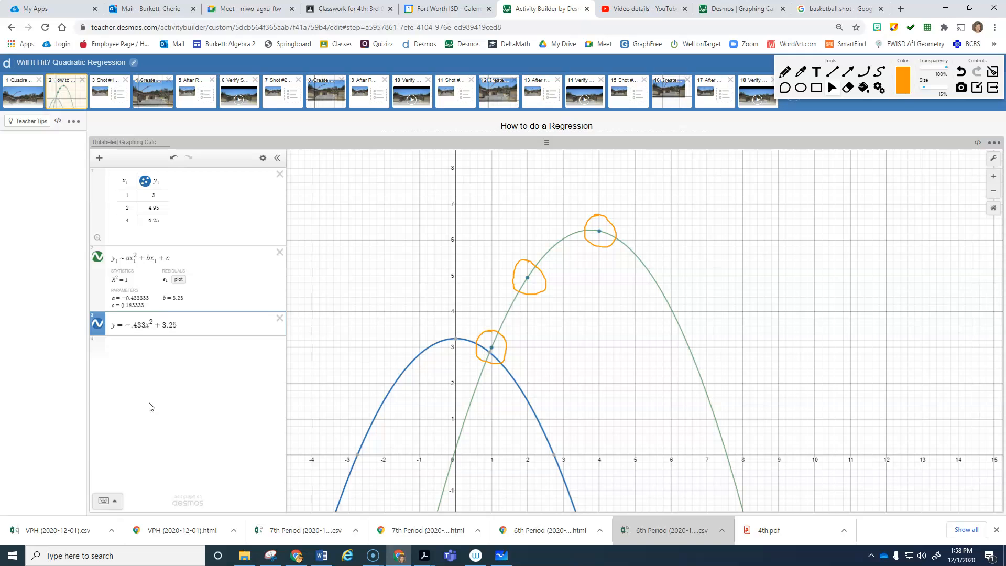
pyautogui.write('+ ')
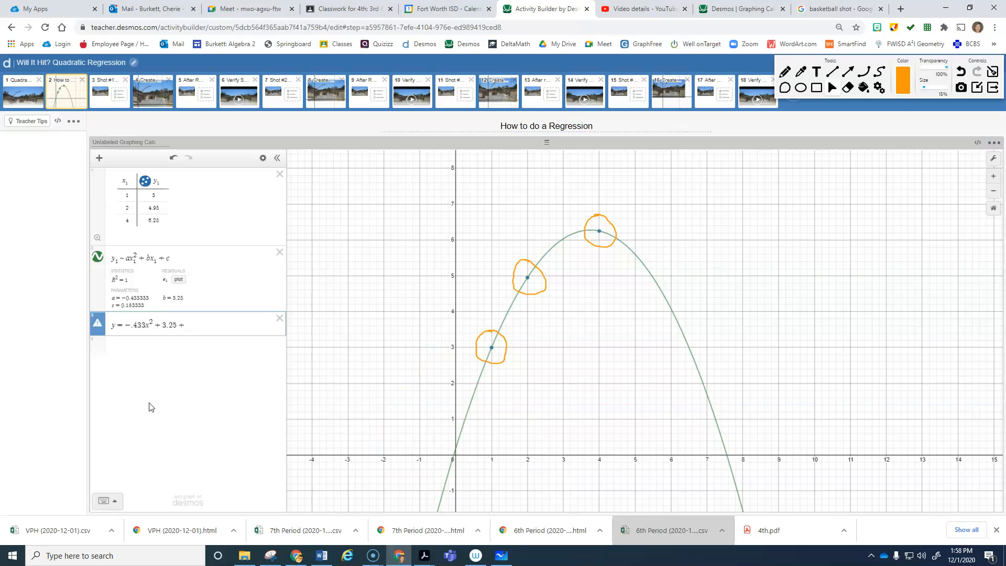
pyautogui.write('.1833')
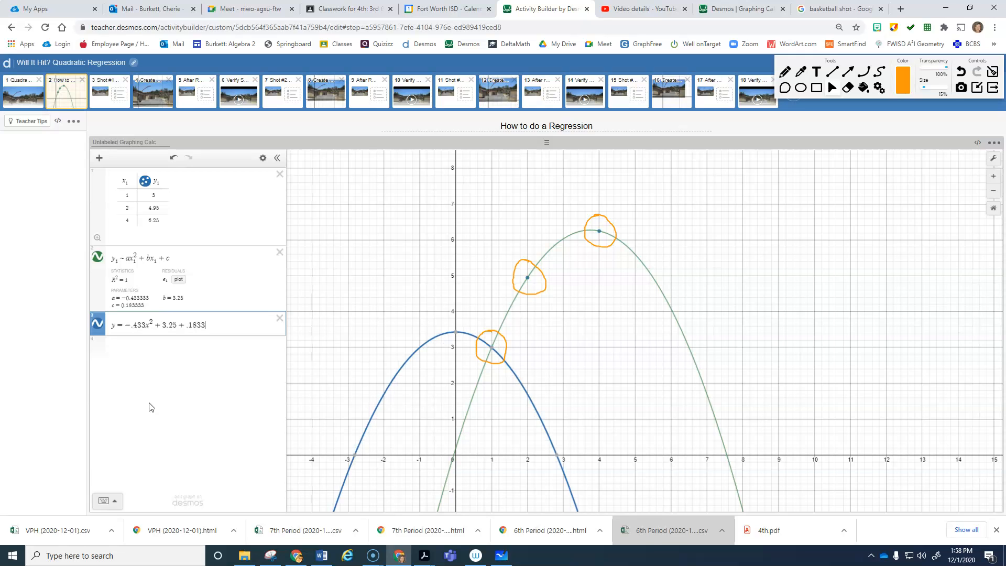
pyautogui.moveTo(150, 407)
pyautogui.mouseDown()
pyautogui.moveTo(172, 392)
pyautogui.moveTo(155, 379)
pyautogui.moveTo(144, 299)
pyautogui.moveTo(180, 321)
pyautogui.moveTo(194, 379)
pyautogui.mouseUp()
pyautogui.write('x')
pyautogui.click(194, 373)
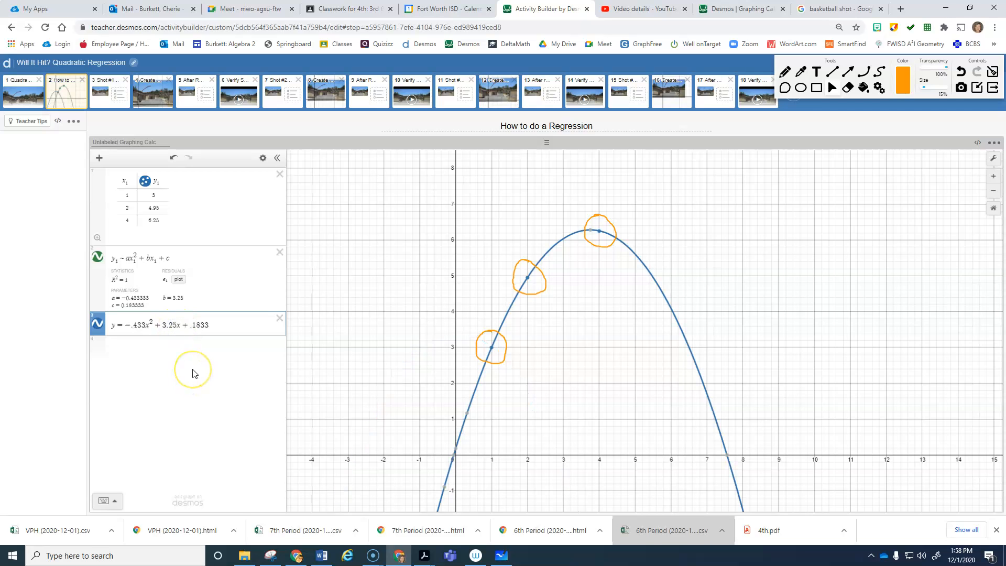
# Step: Toggle the written-out equation's curve off and on to compare it with the regression curve, and leave it hidden
pyautogui.click(97, 326)
pyautogui.click(98, 326)
pyautogui.click(98, 326)
pyautogui.click(97, 326)
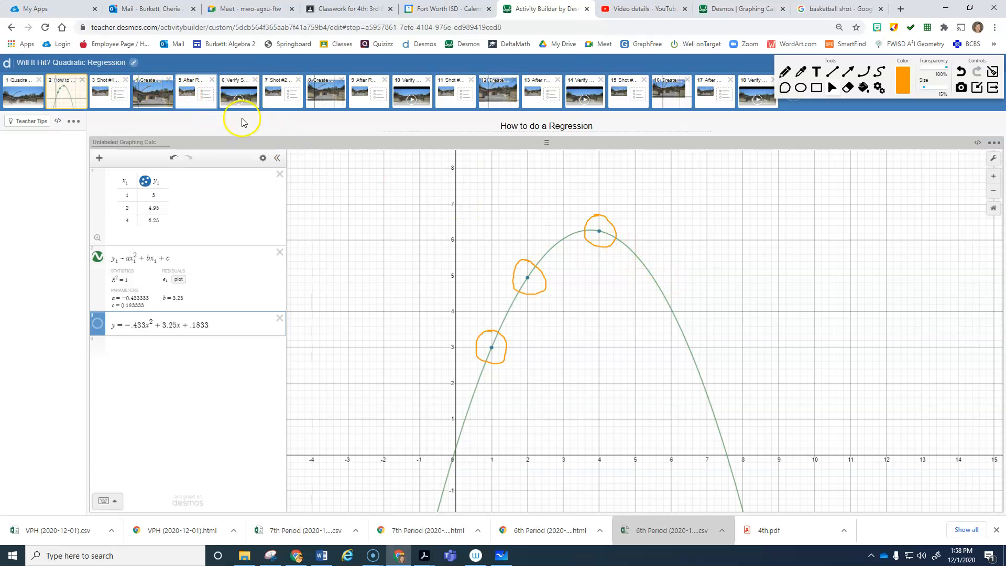
# Step: Look at slide 4 with the basketball shot and its empty table, and return to the regression on slide 2
pyautogui.click(153, 93)
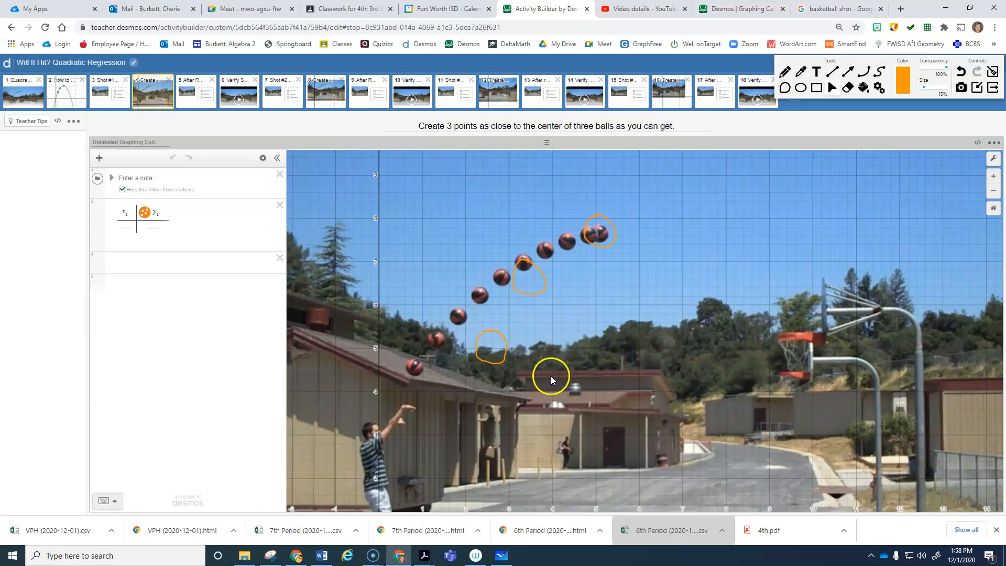
pyautogui.click(66, 92)
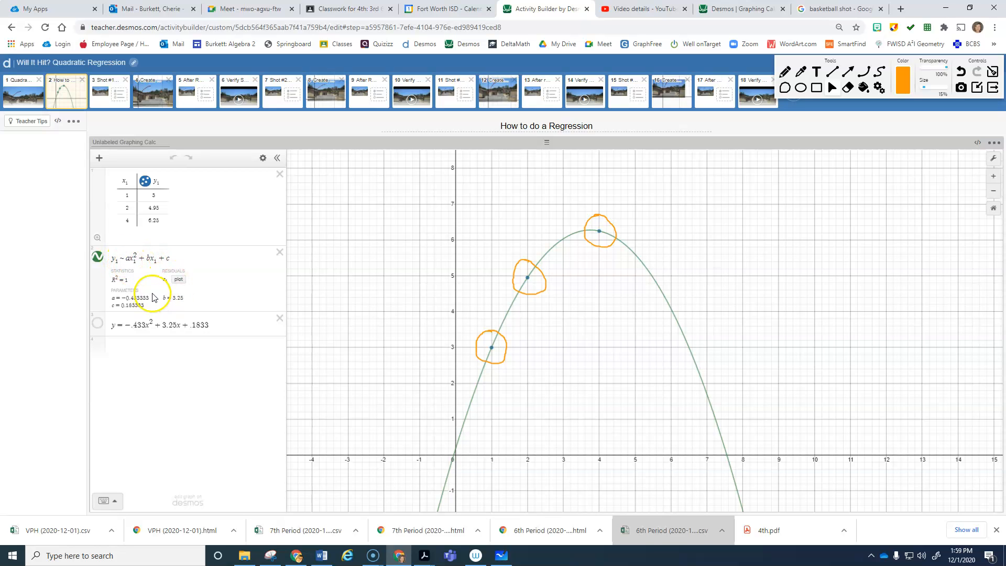
# Step: Delete the written-out equation below the regression, and turn the regression curve off and back on
pyautogui.click(277, 318)
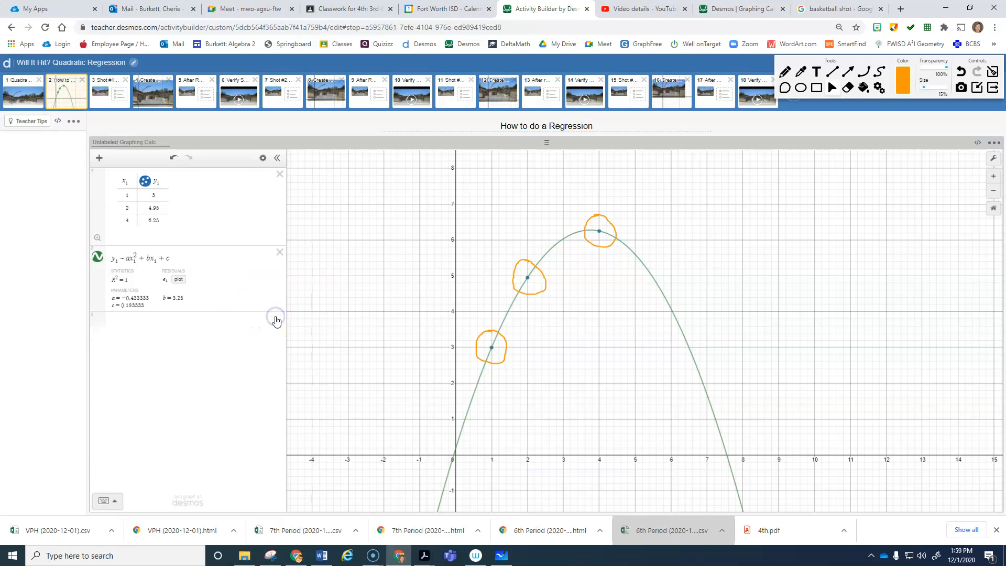
pyautogui.click(98, 257)
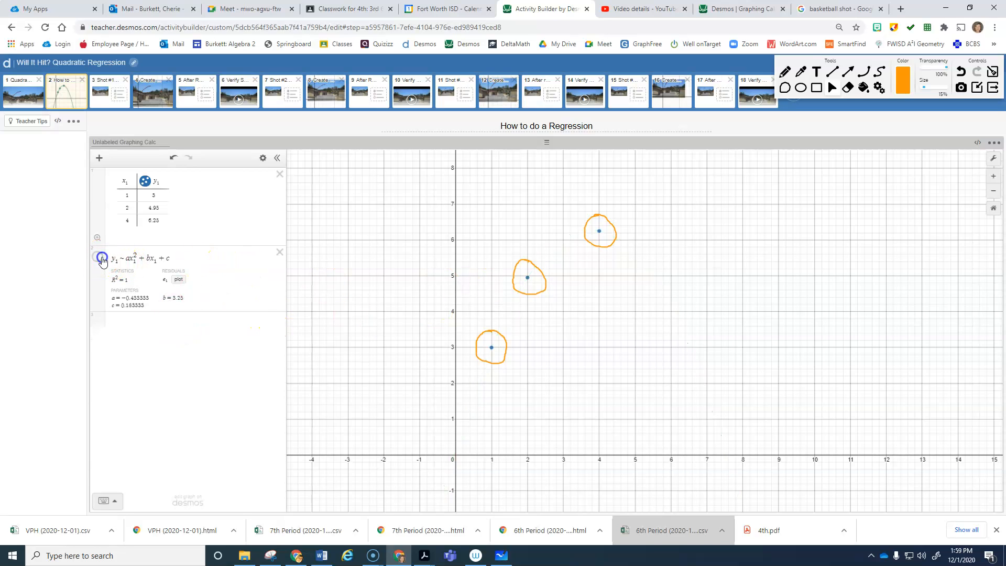
pyautogui.click(99, 257)
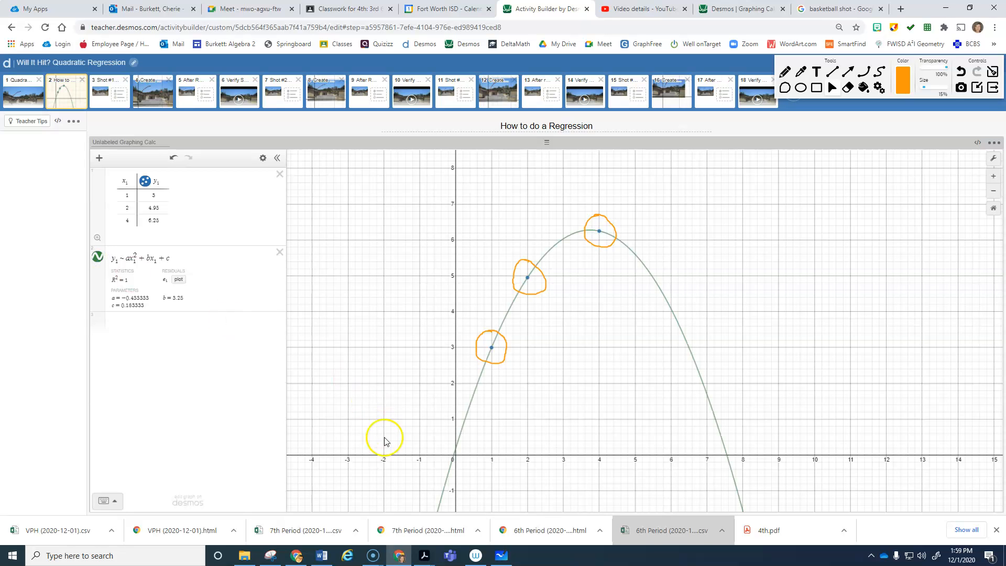